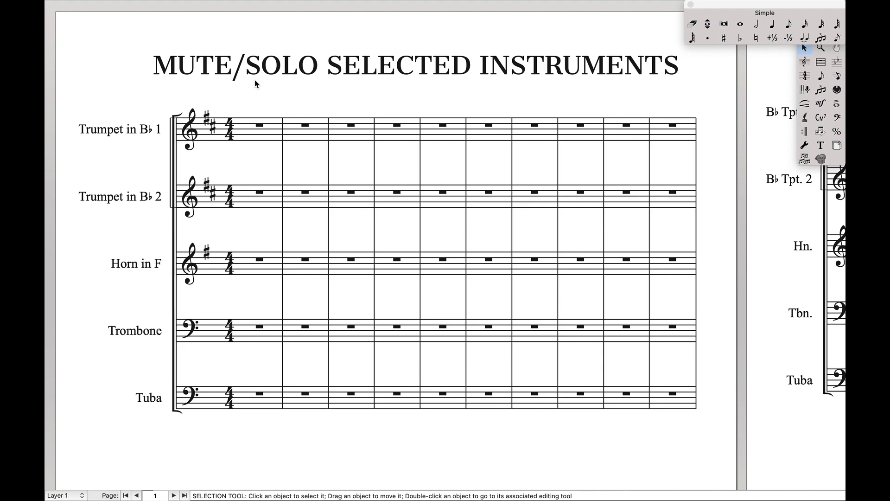
# - Try the mixer's Solo and Mute buttons on Trumpet 2, Horn and others, then clear them all
pyautogui.press('super+shift+m')
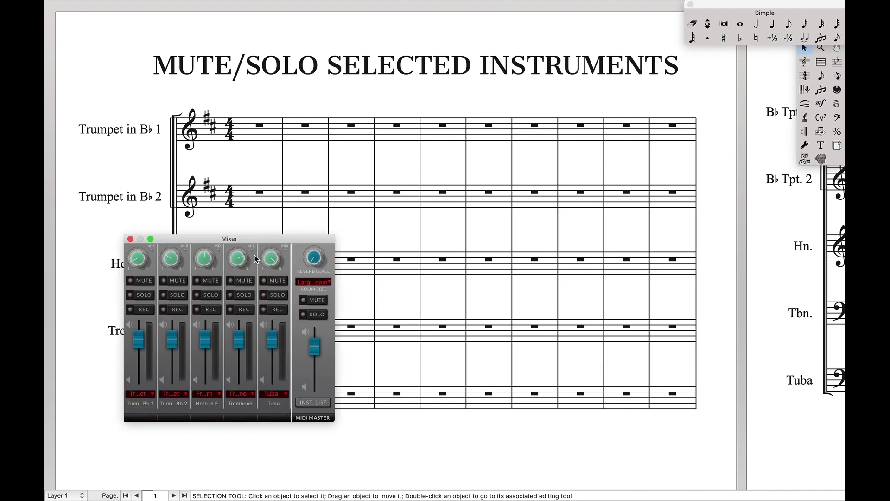
pyautogui.moveTo(229, 239); pyautogui.dragTo(339, 170)
pyautogui.click(284, 226)
pyautogui.click(321, 226)
pyautogui.click(344, 228)
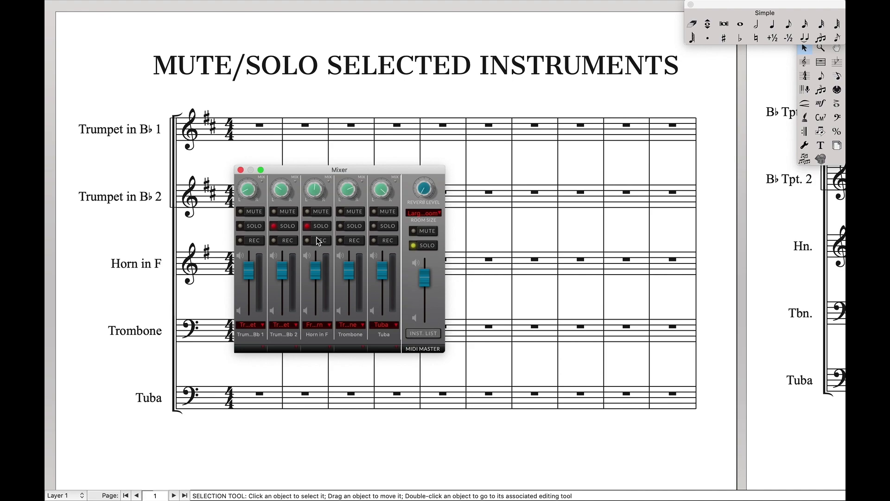
pyautogui.click(321, 212)
pyautogui.click(287, 211)
pyautogui.click(349, 213)
pyautogui.click(316, 212)
pyautogui.click(287, 211)
pyautogui.click(351, 213)
pyautogui.click(240, 170)
# - Select bars 1–3 of Trumpet 2 through Trombone, check the mixer's mute states, then deselect
pyautogui.click(258, 199)
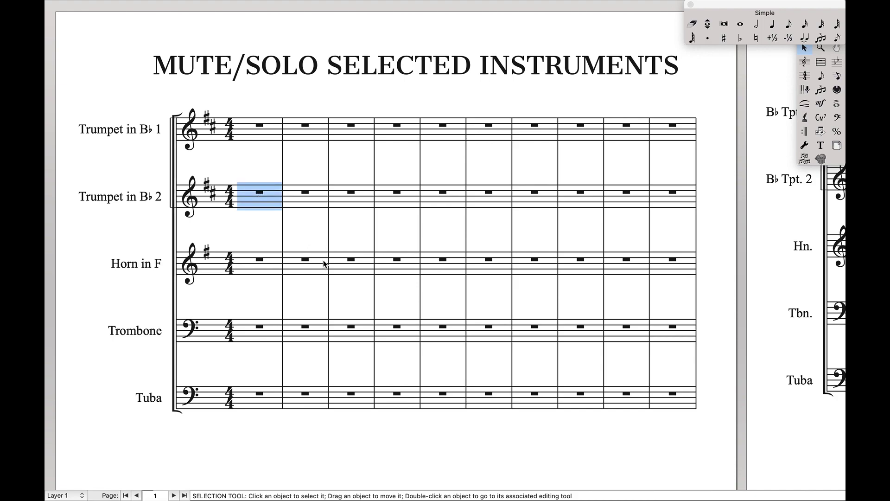
pyautogui.keyDown('shift'); pyautogui.click(346, 326); pyautogui.keyUp('shift')
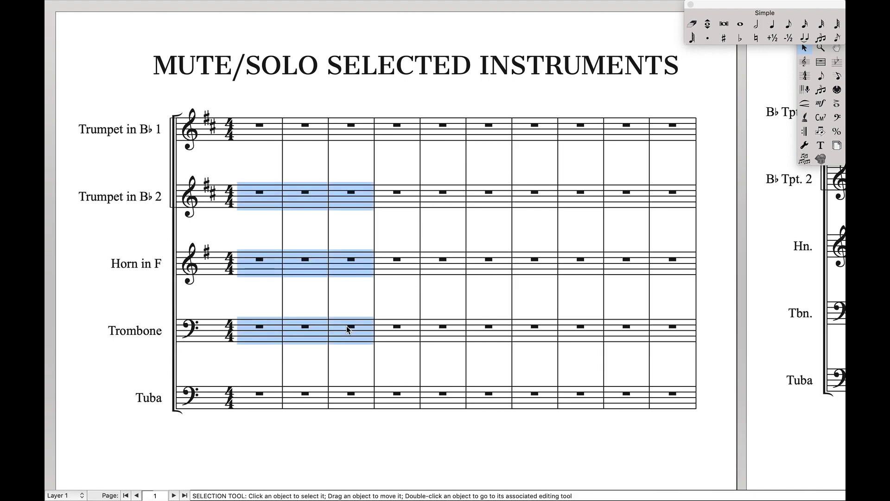
pyautogui.press('super+shift+k')
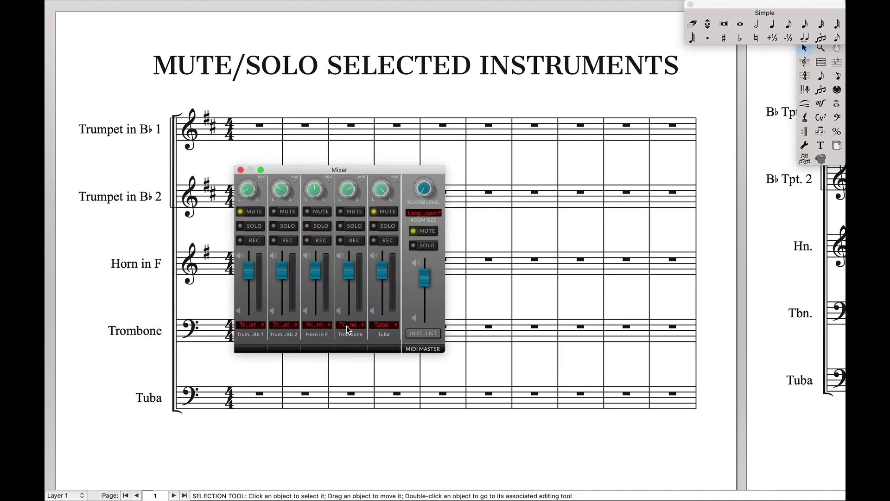
pyautogui.click(240, 170)
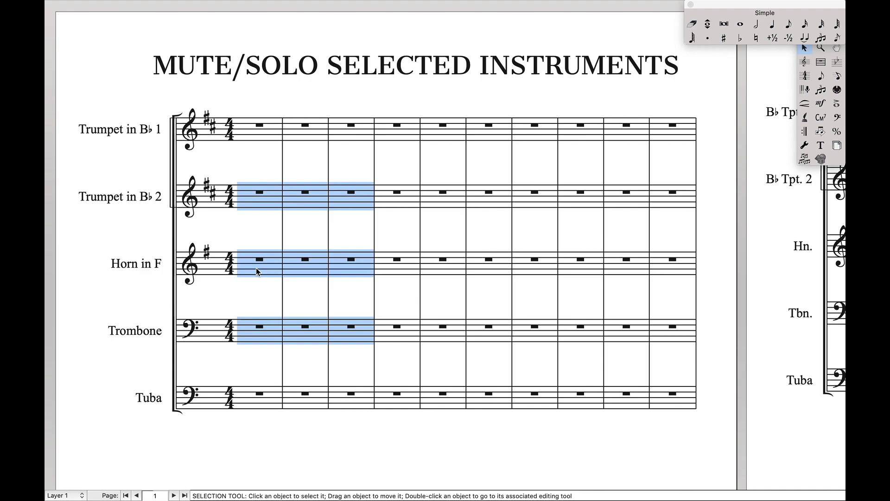
pyautogui.click(315, 290)
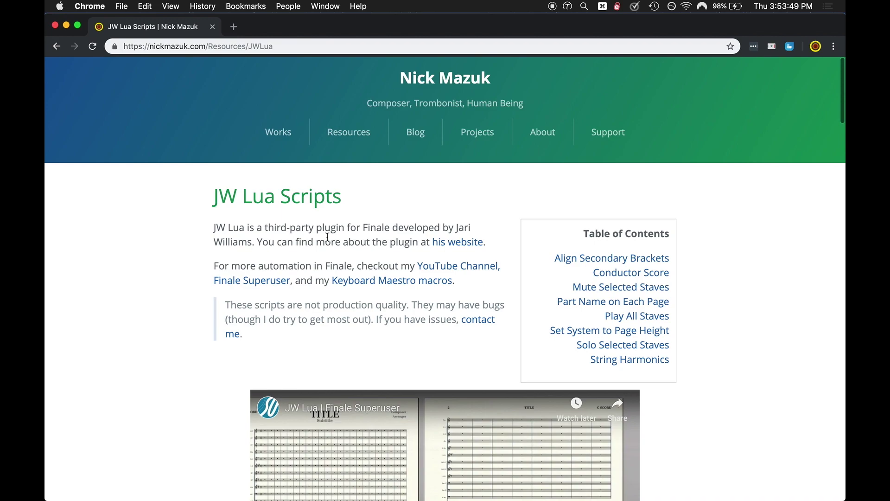
# - Jump to the Mute Selected Staves, Play All Staves and Solo Selected Staves sections
pyautogui.click(612, 294)
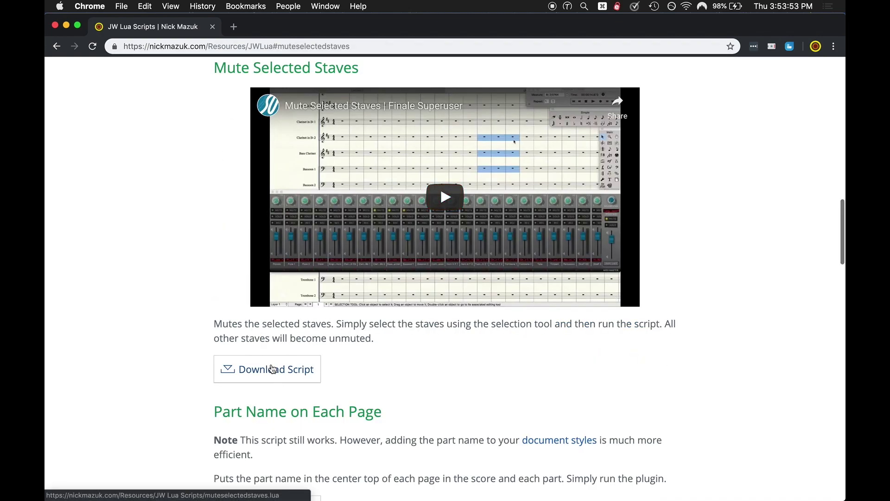
pyautogui.scroll(15, 272, 368)
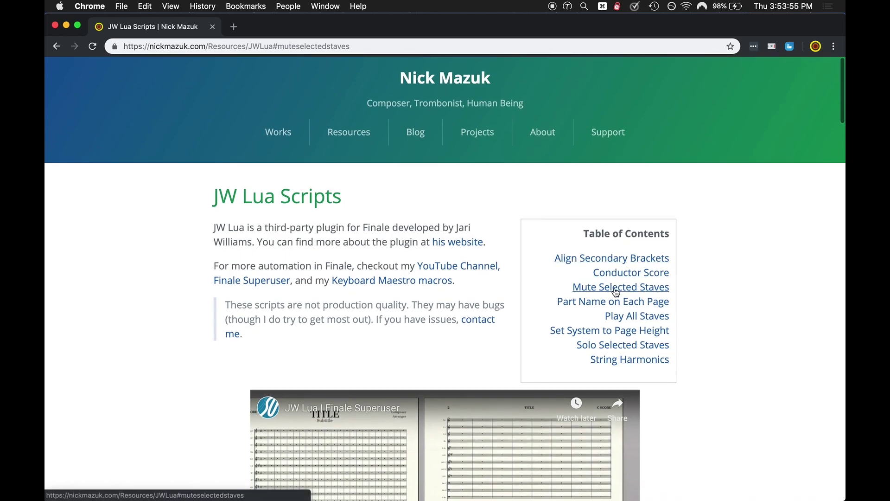
pyautogui.click(622, 315)
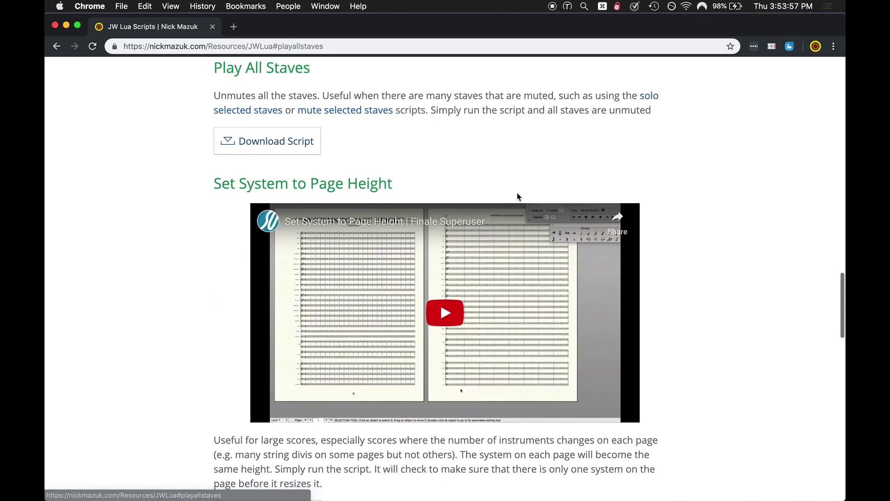
pyautogui.scroll(15, 278, 145)
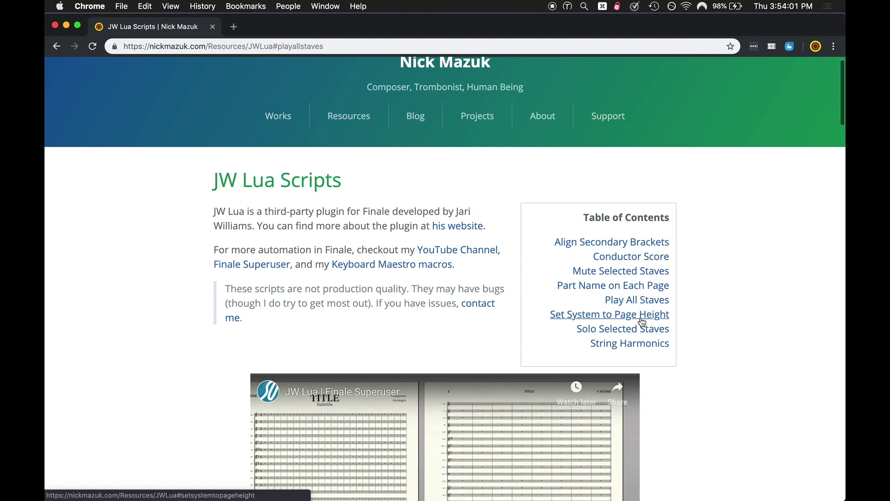
pyautogui.click(638, 333)
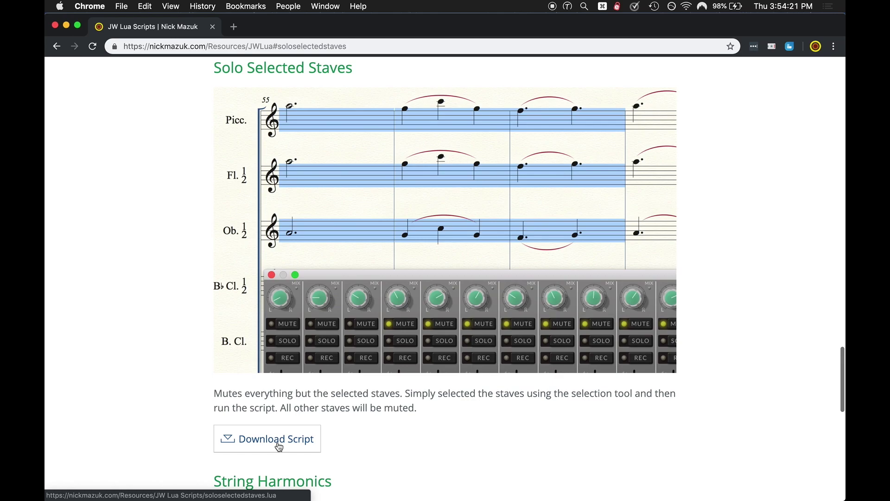
# - Open the JW Lua dialog and show the [Menu] group in its Manager tab
pyautogui.press('super+Tab')
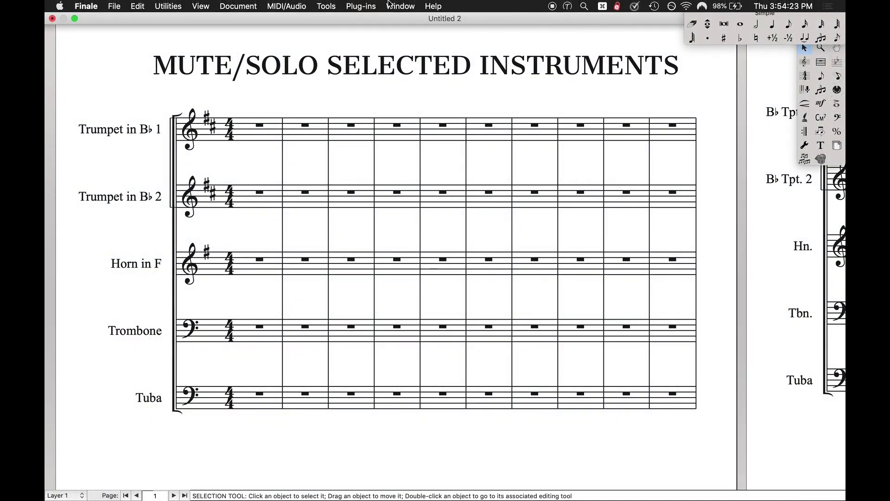
pyautogui.click(360, 6)
pyautogui.moveTo(377, 33)
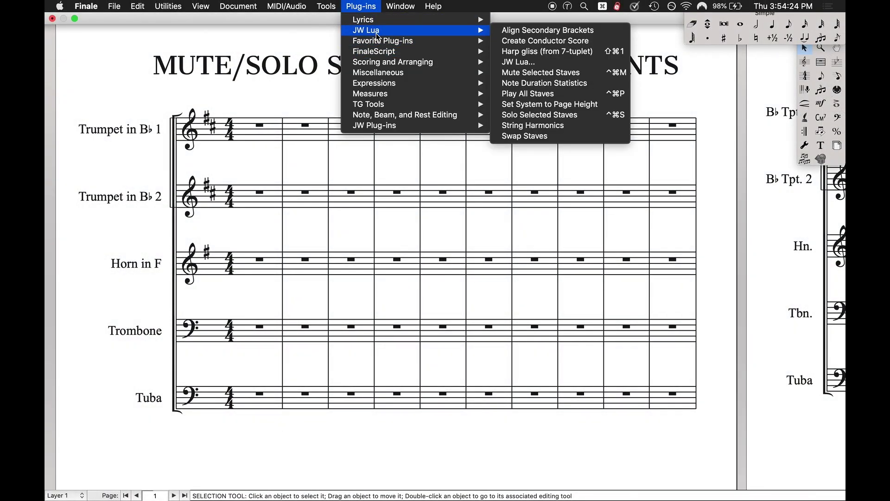
pyautogui.click(552, 63)
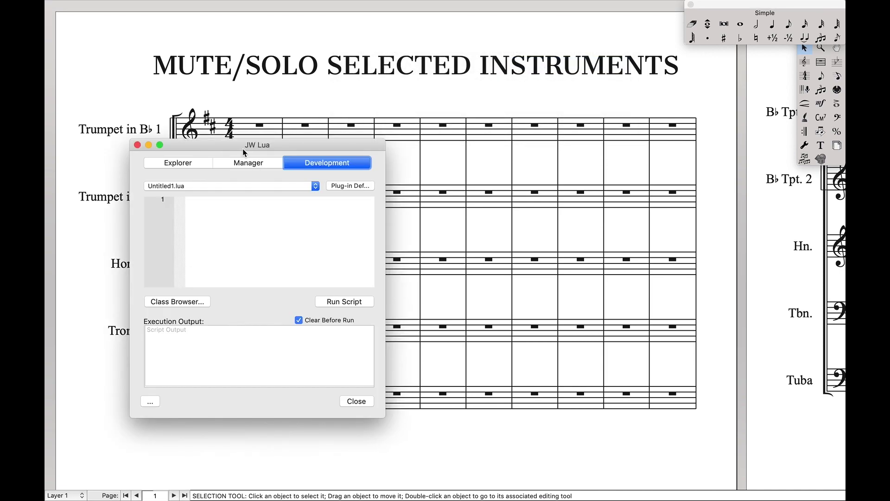
pyautogui.moveTo(242, 148); pyautogui.dragTo(363, 132)
pyautogui.click(376, 148)
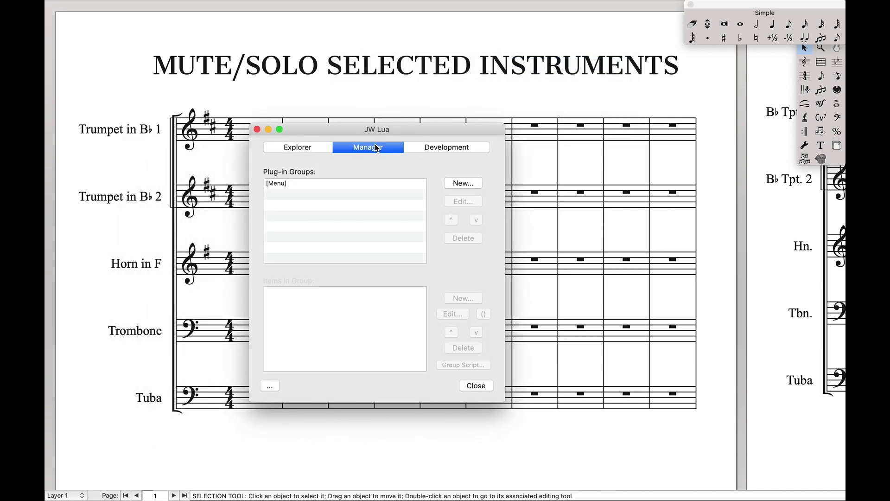
pyautogui.click(270, 183)
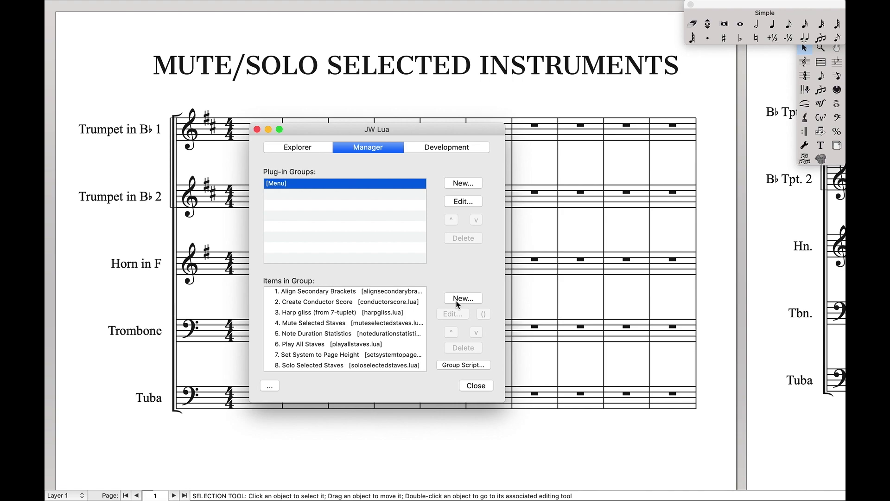
# - Review the Solo Selected Staves, Play All Staves and Mute Selected Staves scripts in the list
pyautogui.scroll(-2, 377, 296)
pyautogui.scroll(2, 352, 321)
pyautogui.scroll(-1, 325, 343)
pyautogui.scroll(-2, 324, 334)
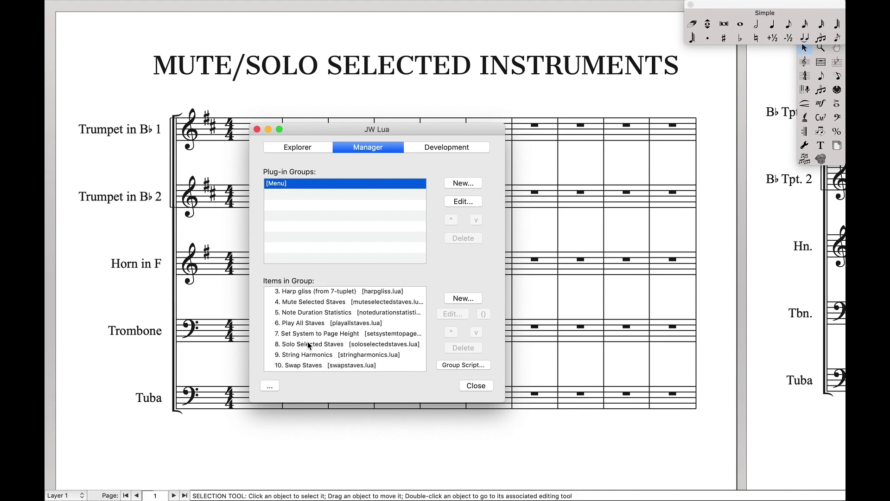
pyautogui.click(309, 344)
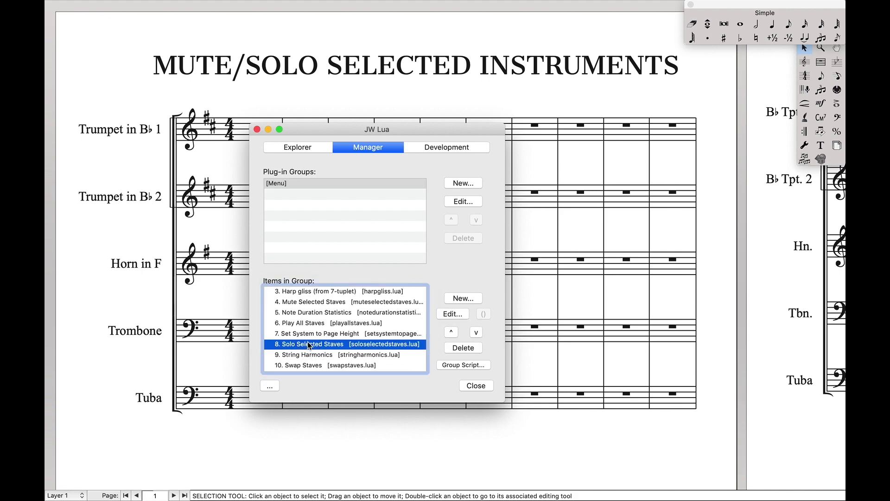
pyautogui.click(295, 324)
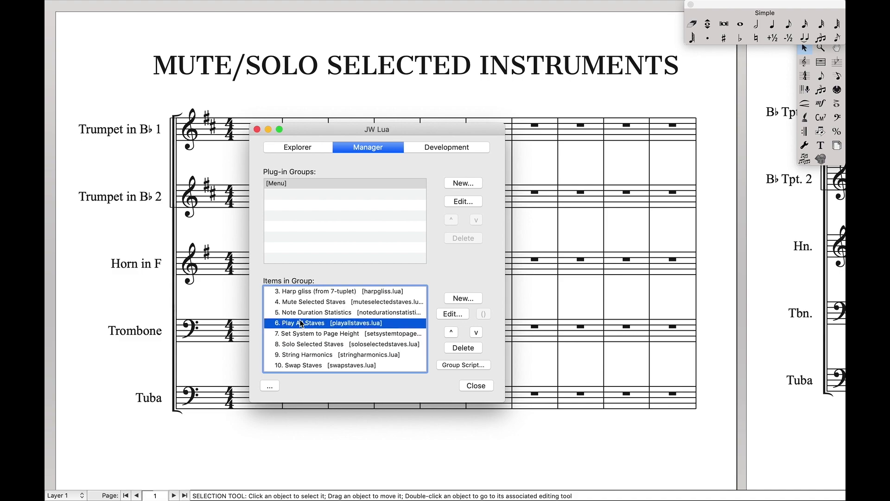
pyautogui.click(292, 303)
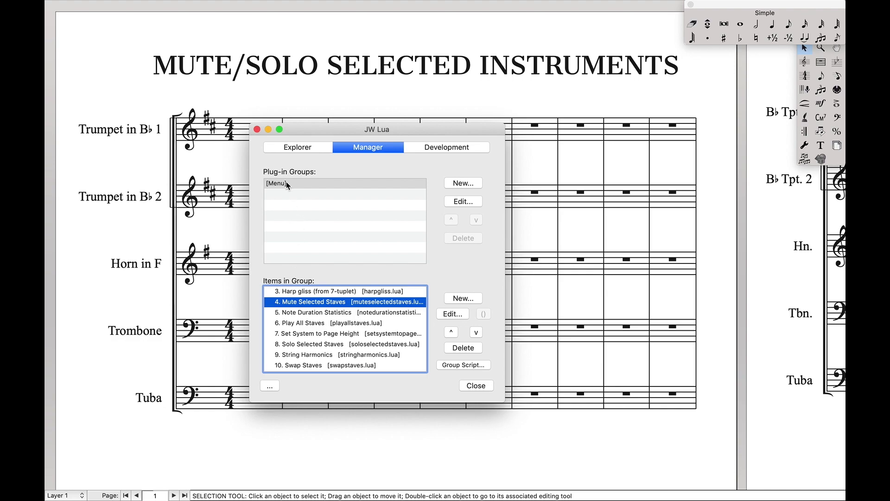
# - Check the script shortcuts in the JW Lua submenu and switch to the development page
pyautogui.click(361, 6)
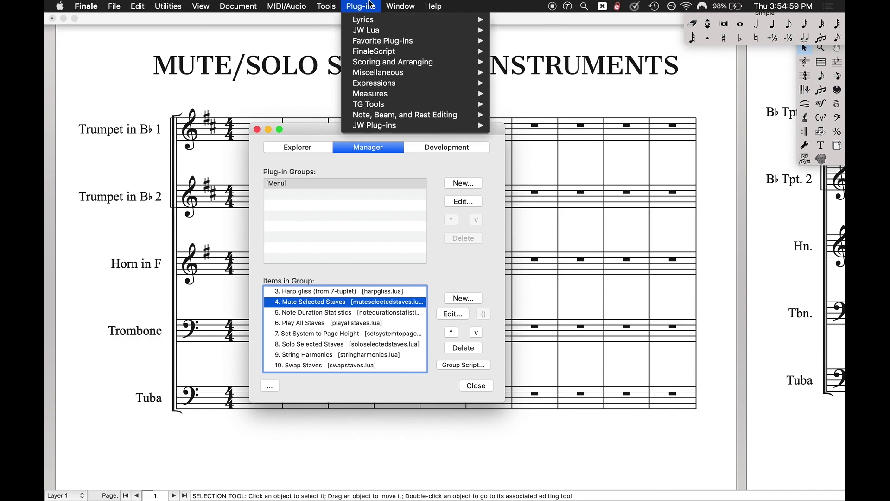
pyautogui.moveTo(459, 31)
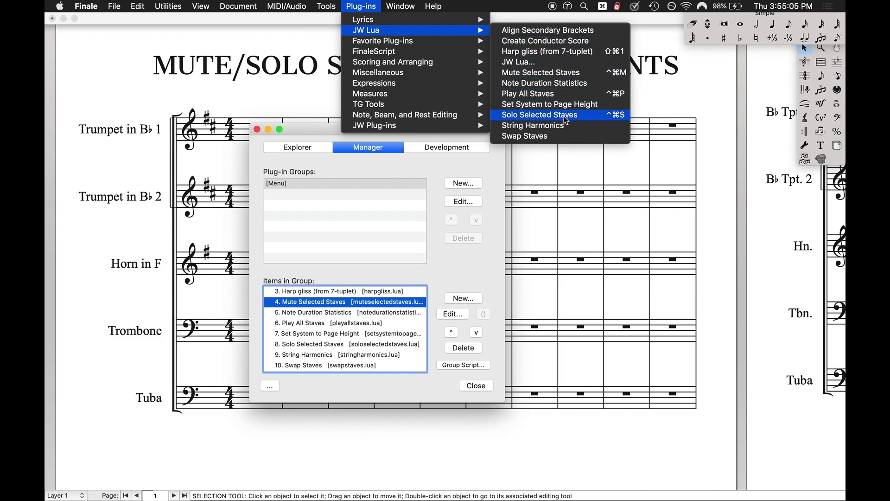
pyautogui.click(486, 149)
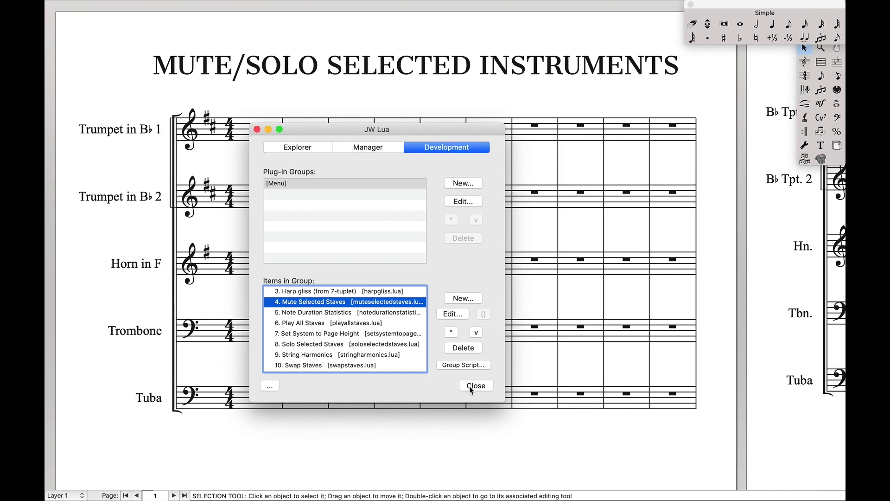
# - Close the JW Lua dialog and check the ^⌘M, ^⌘P and ^⌘S shortcuts in the JW Lua submenu
pyautogui.click(469, 386)
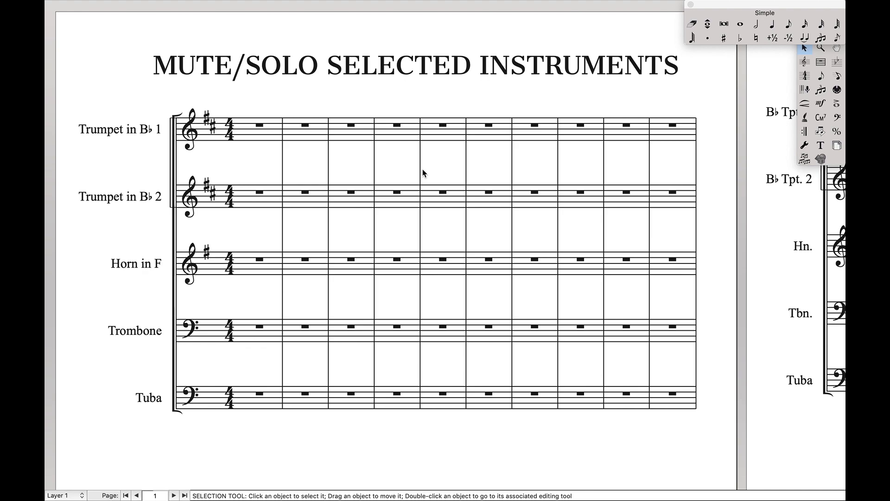
pyautogui.moveTo(389, 3)
pyautogui.click(360, 6)
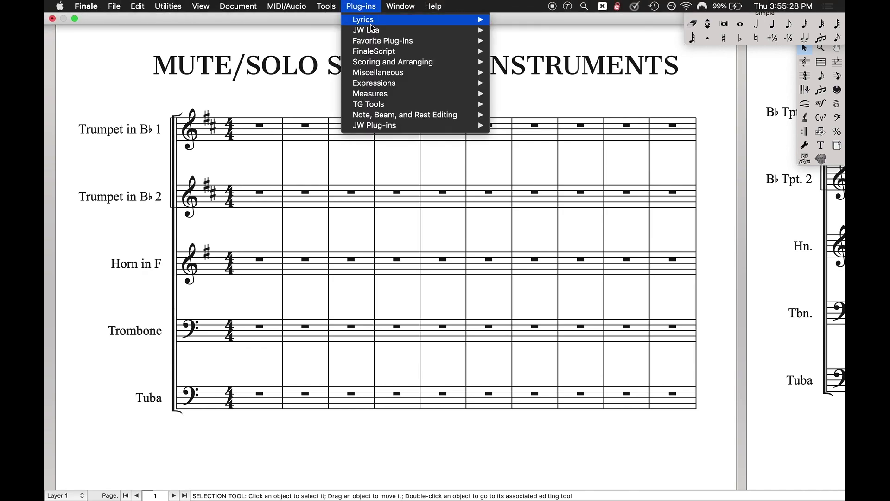
pyautogui.moveTo(420, 30)
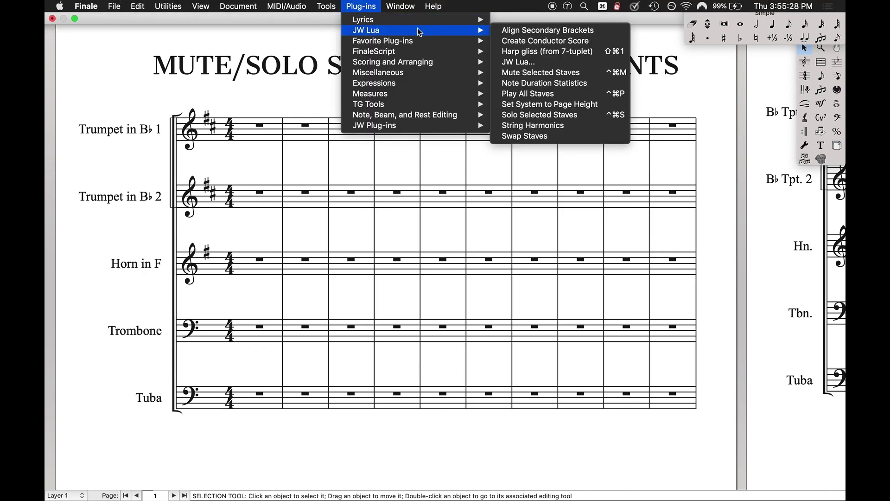
pyautogui.click(527, 175)
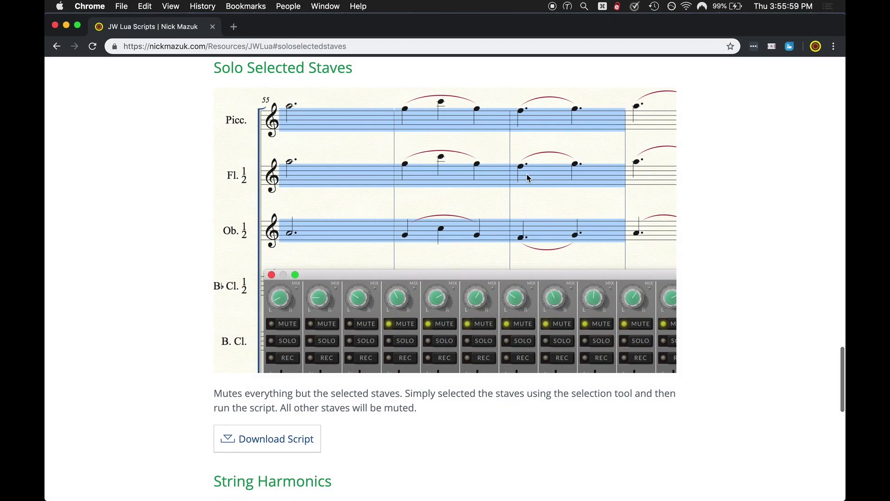
# - Launch System Preferences and open the Keyboard settings by searching 'keyboar'
pyautogui.press('super+space')
pyautogui.write('system')
pyautogui.press('Return')
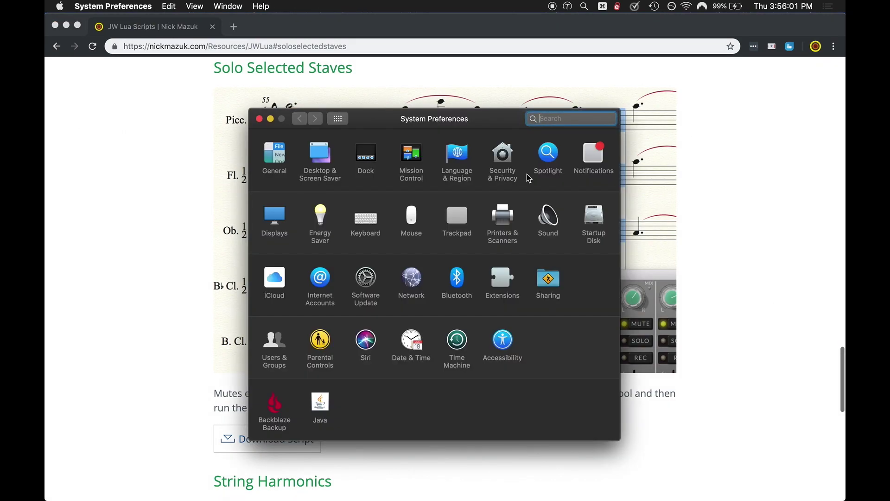
pyautogui.write('keyboar')
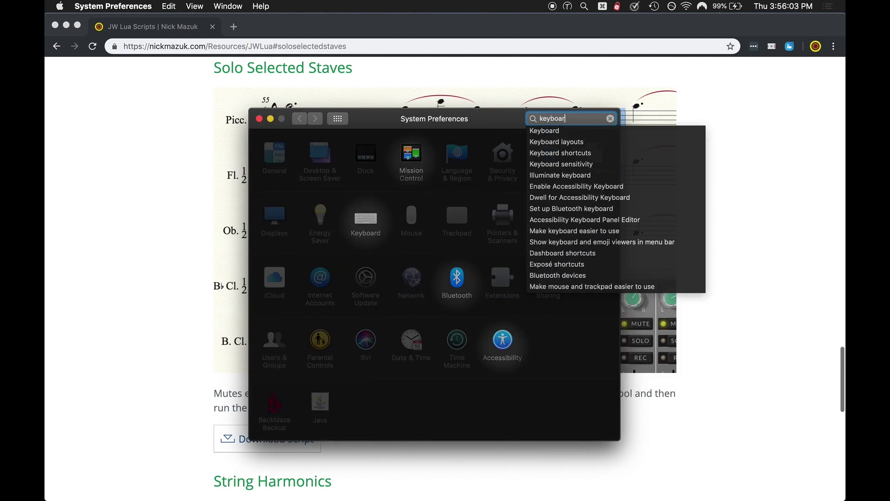
pyautogui.press('Down')
pyautogui.press('Down')
pyautogui.press('Down')
pyautogui.press('Return')
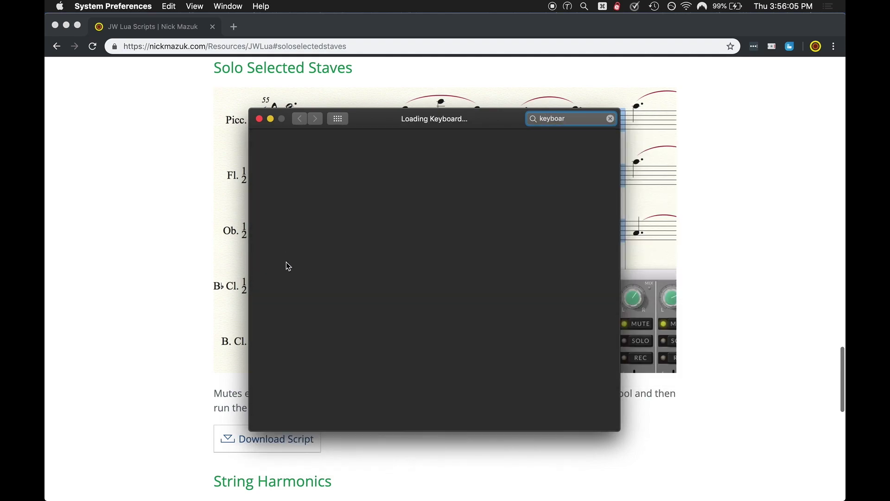
# - Select Finale.app under App Shortcuts, then check plug-in names in Finale's Plug-ins menu
pyautogui.click(310, 267)
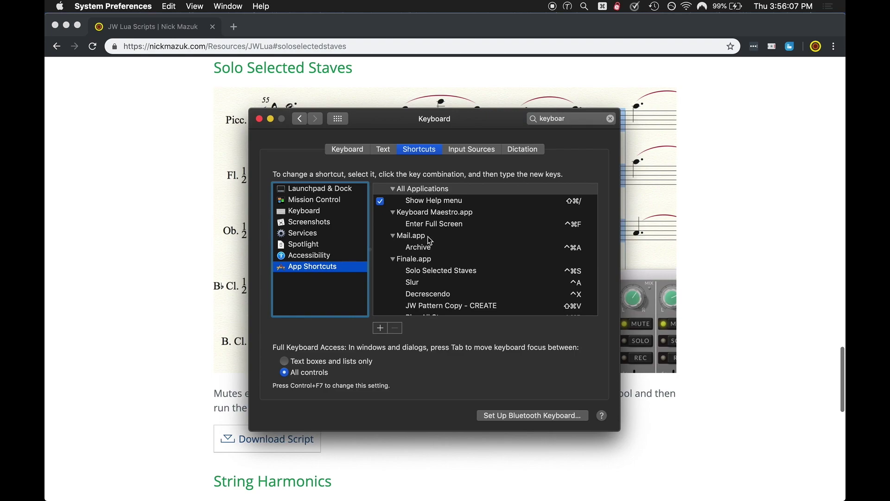
pyautogui.scroll(-5, 429, 240)
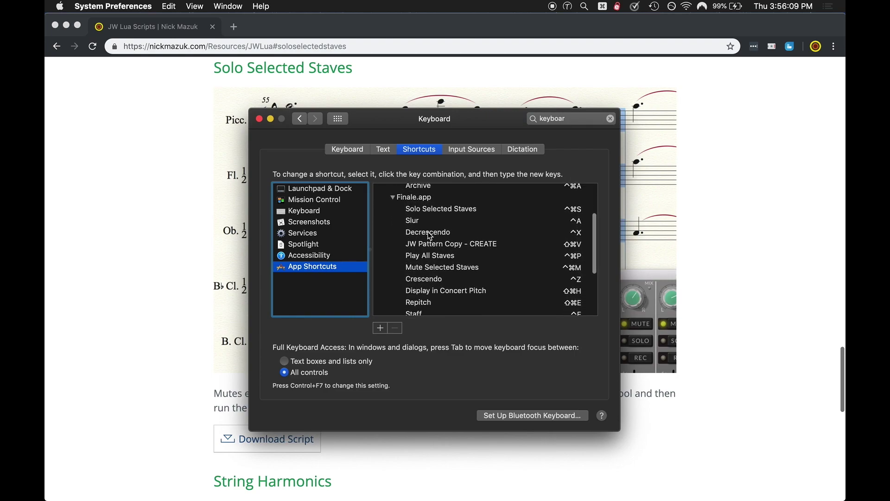
pyautogui.click(420, 200)
pyautogui.scroll(-5, 430, 282)
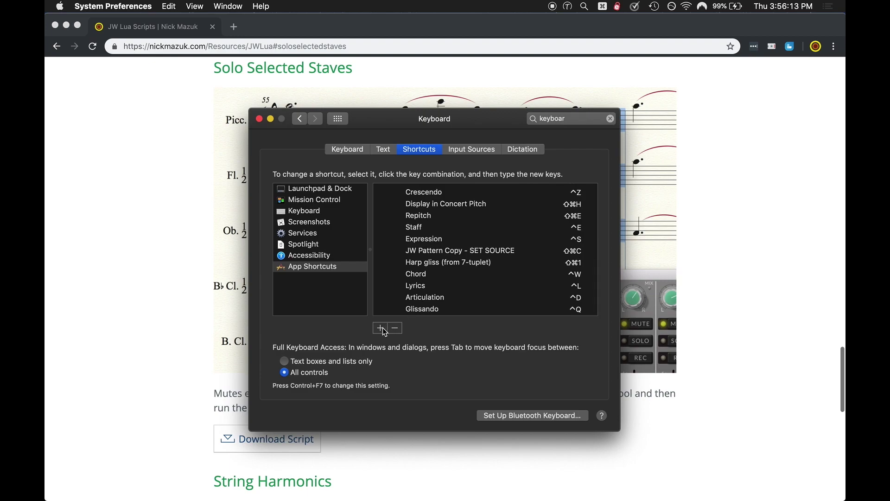
pyautogui.press('super+Tab')
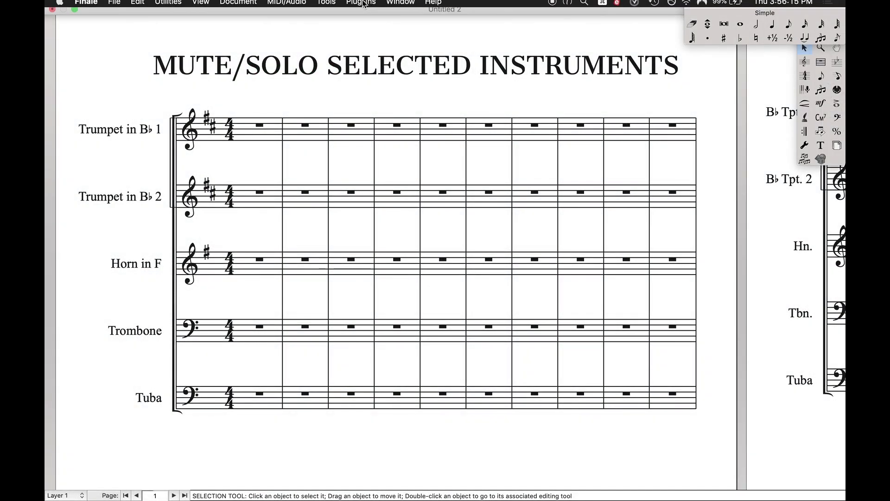
pyautogui.click(362, 6)
pyautogui.moveTo(364, 28)
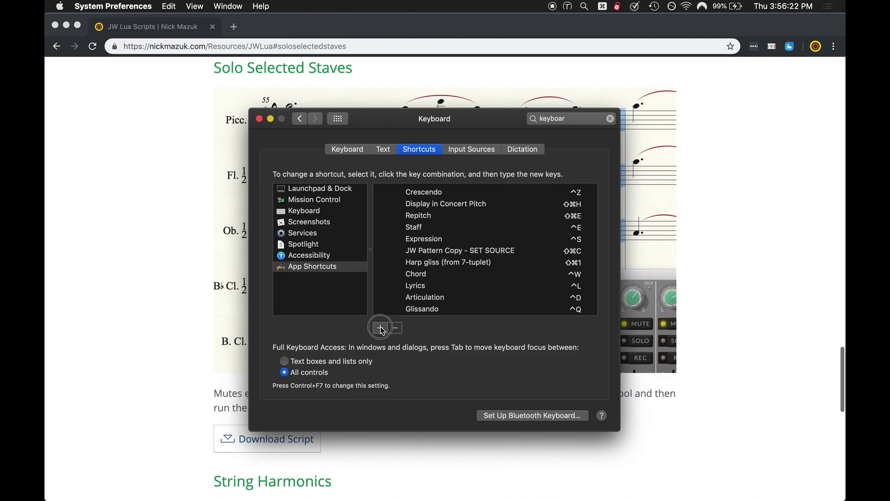
# - Fill in 'Mute Selected Staves' with ^⌘M for Finale.app, cancel, and start a new shortcut
pyautogui.click(379, 328)
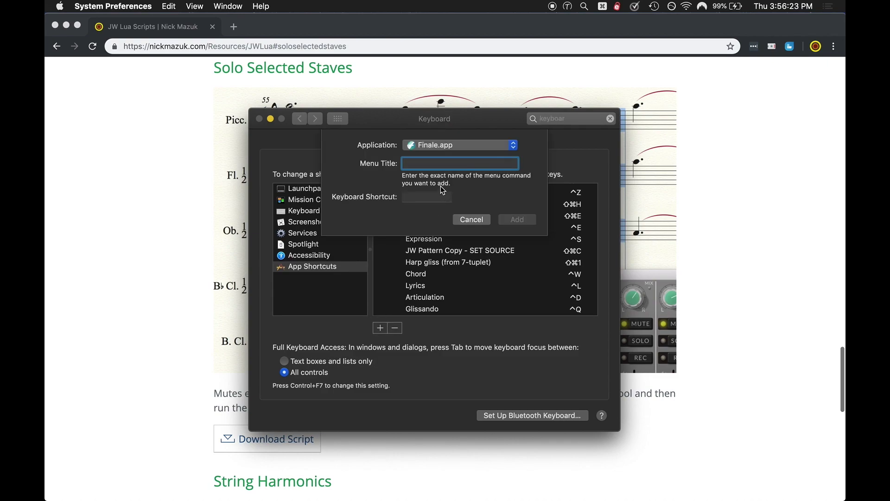
pyautogui.write('Mute Selected Staves')
pyautogui.click(429, 196)
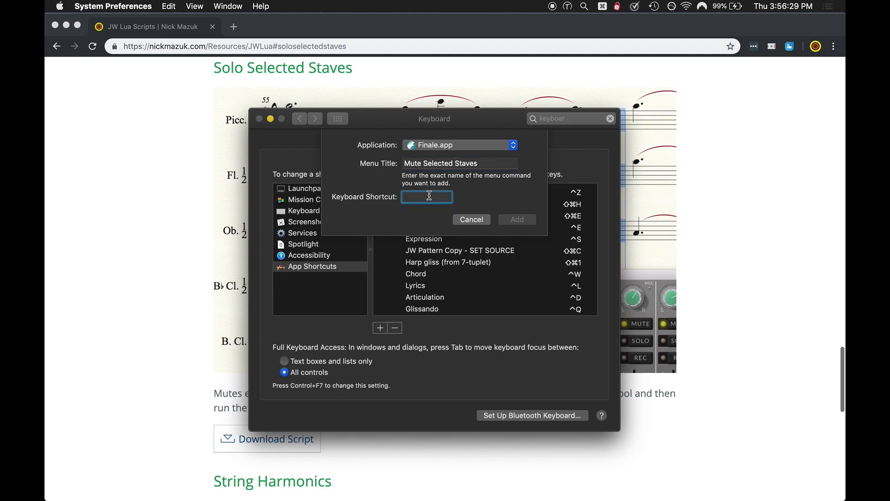
pyautogui.press('ctrl+super+m')
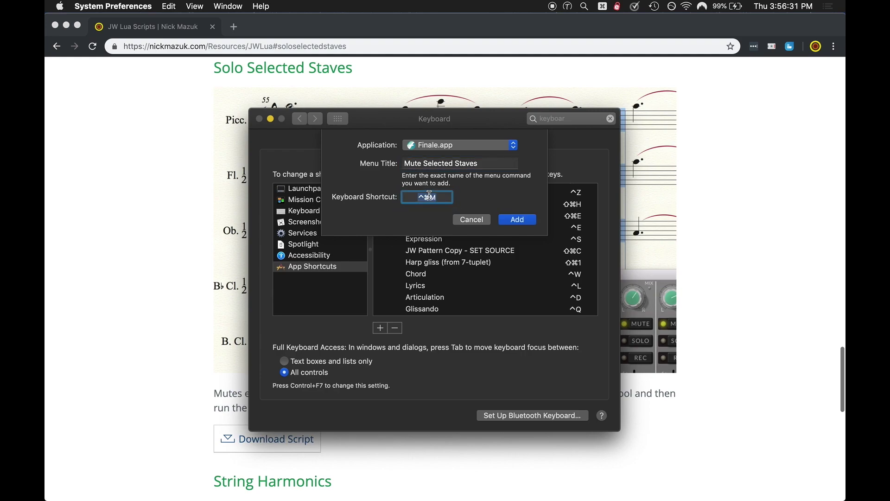
pyautogui.click(476, 219)
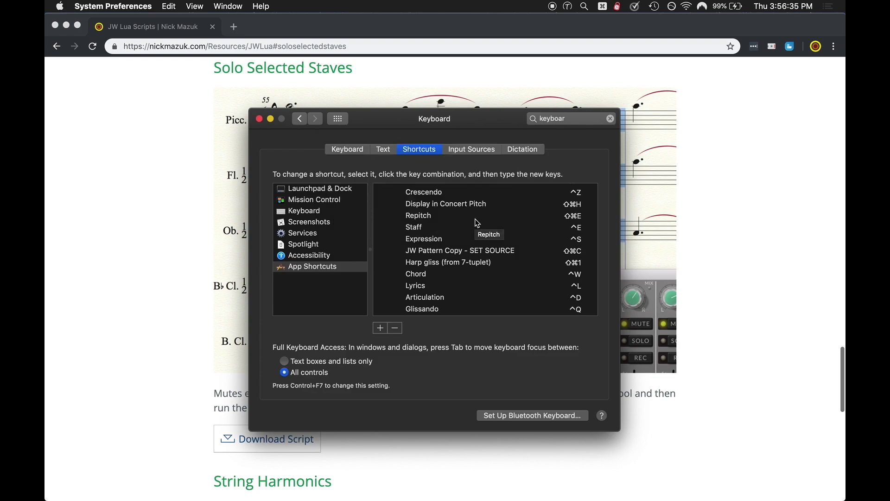
pyautogui.click(381, 326)
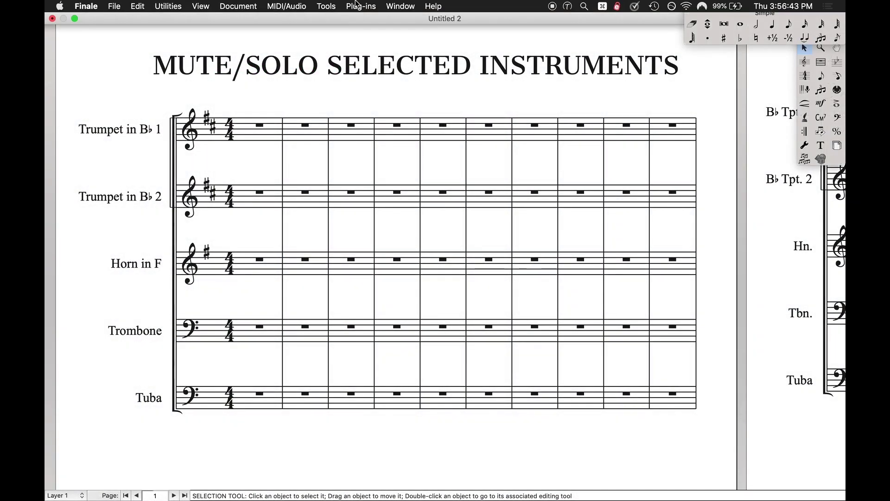
# - Confirm the plug-in name, enter 'Solo Selected Staves' with ^⌘S, and dismiss the sheet
pyautogui.click(361, 6)
pyautogui.moveTo(365, 29)
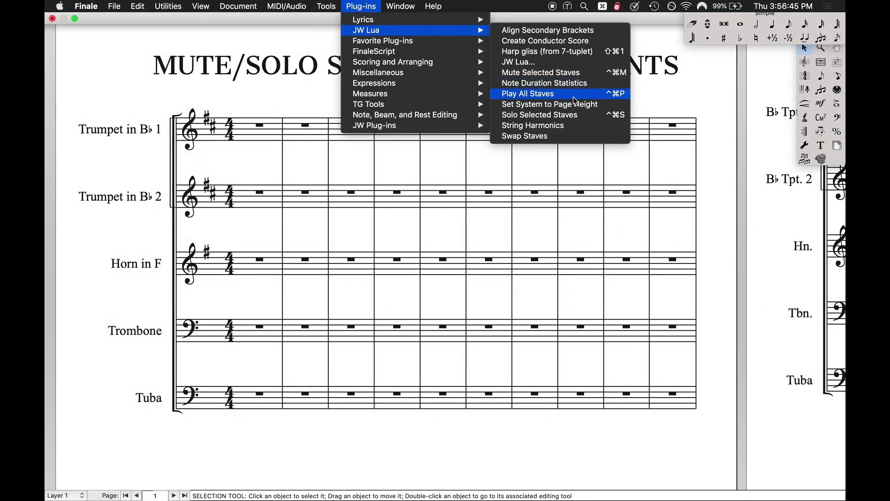
pyautogui.click(563, 125)
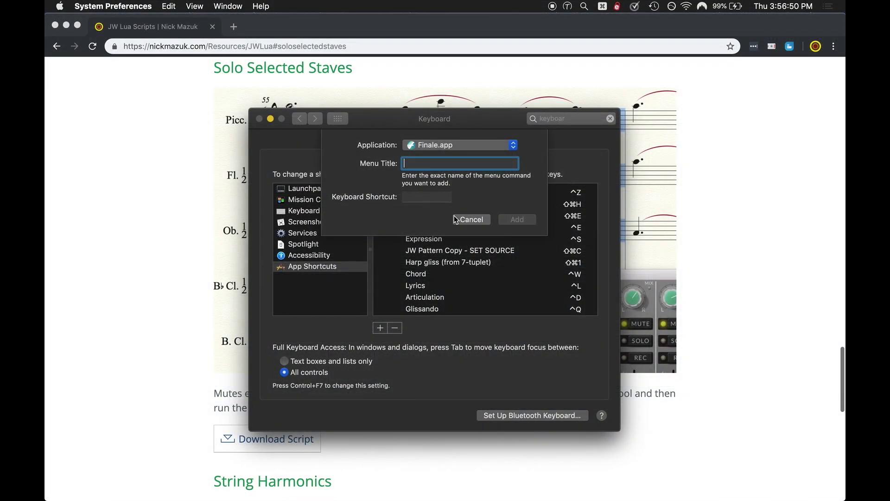
pyautogui.write('Solo Selected Staves')
pyautogui.click(412, 195)
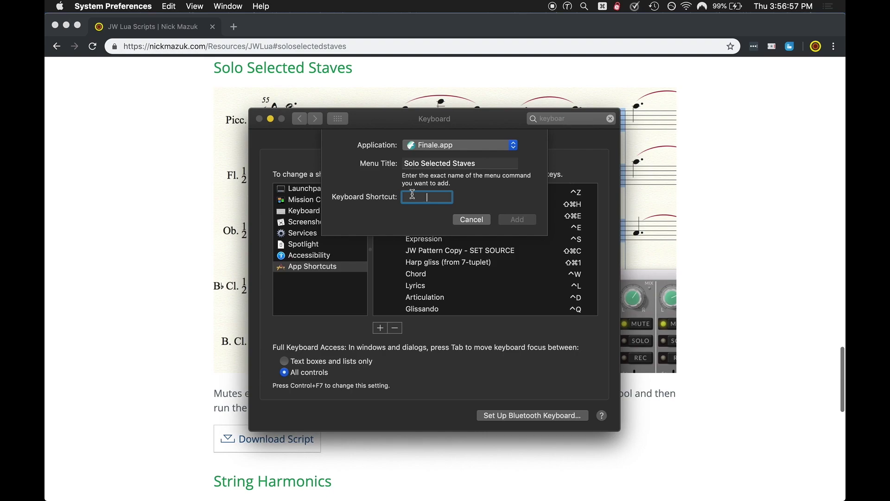
pyautogui.press('ctrl+super+s')
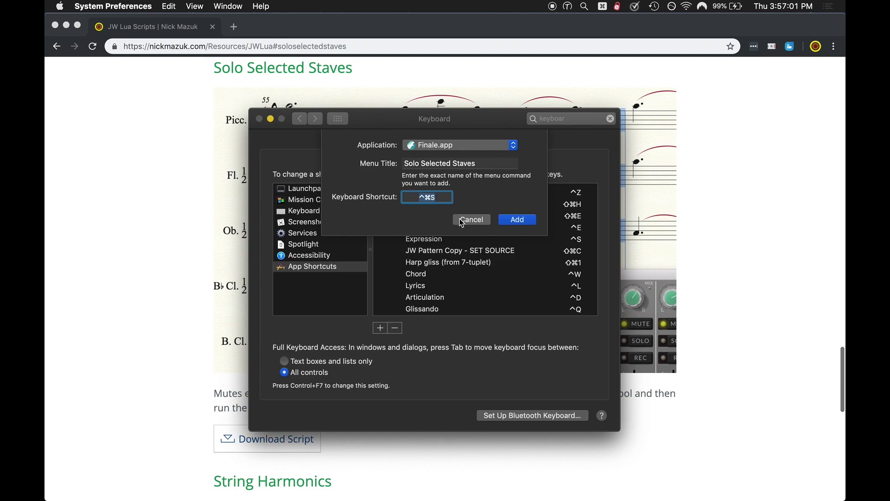
pyautogui.click(485, 225)
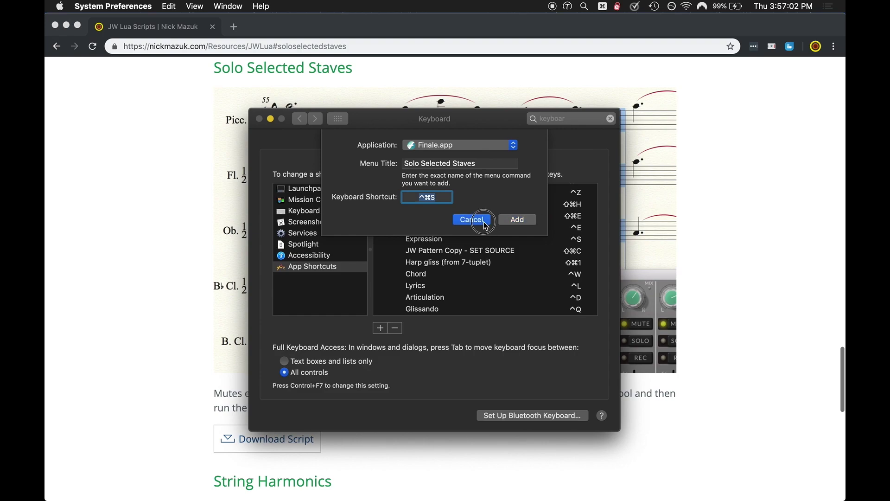
# - Confirm the Play All Staves name, then enter it with ^⌘P as a Finale.app shortcut
pyautogui.click(381, 329)
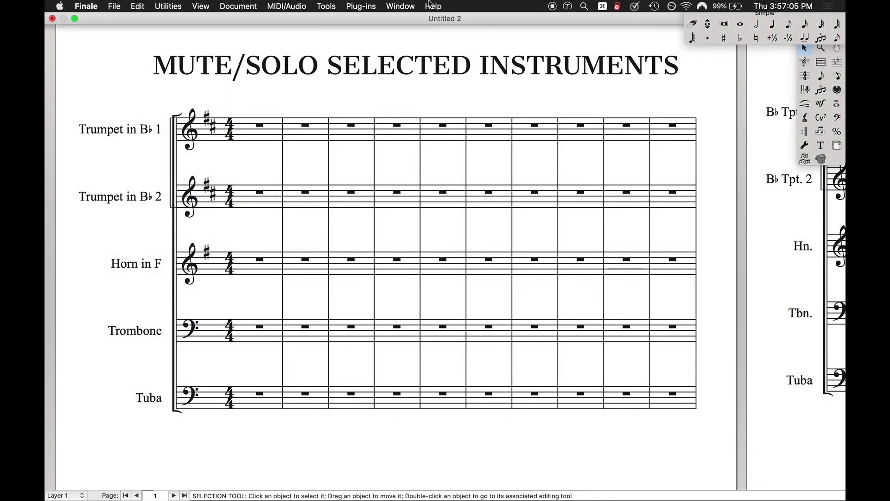
pyautogui.click(361, 6)
pyautogui.moveTo(369, 30)
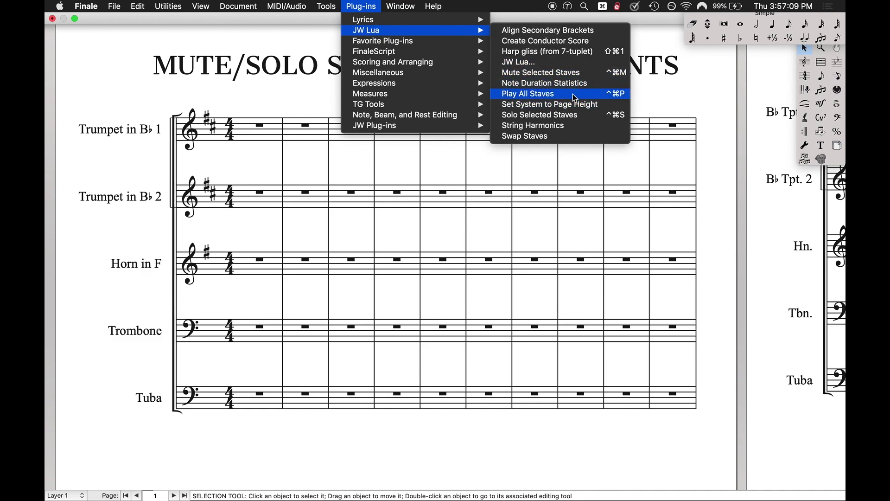
pyautogui.click(520, 94)
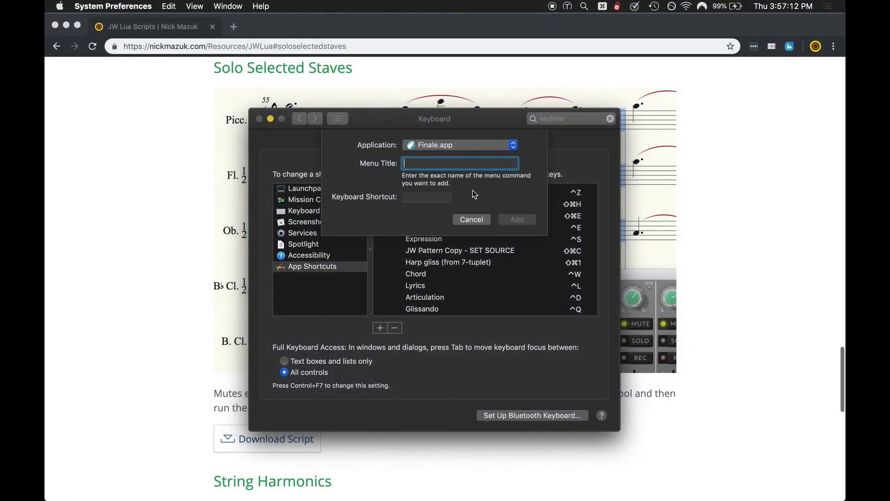
pyautogui.write('Play All Staves')
pyautogui.click(425, 196)
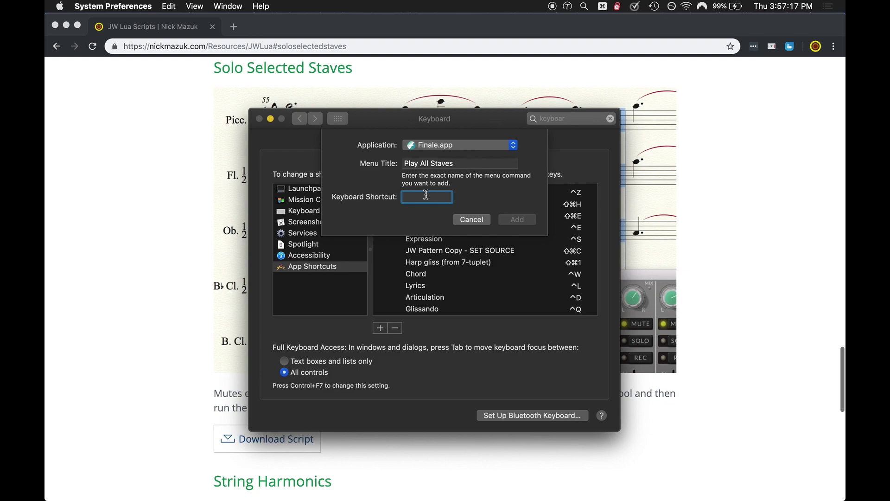
pyautogui.press('ctrl+super+p')
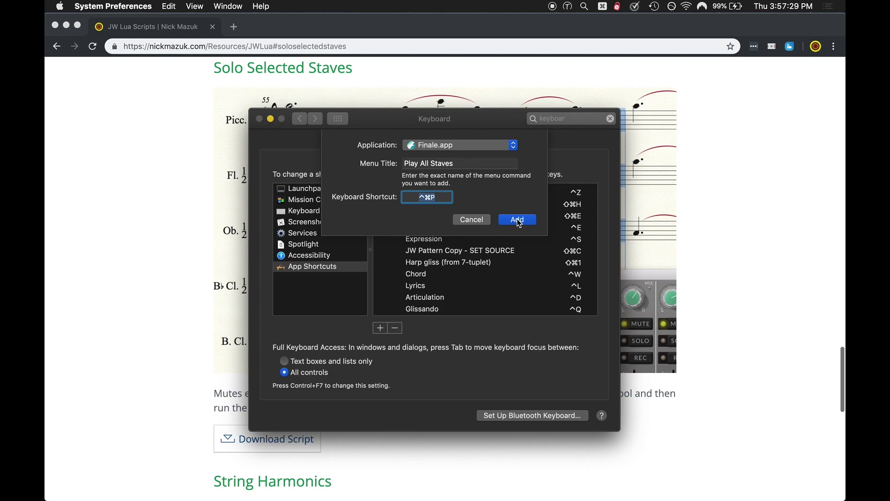
pyautogui.click(472, 219)
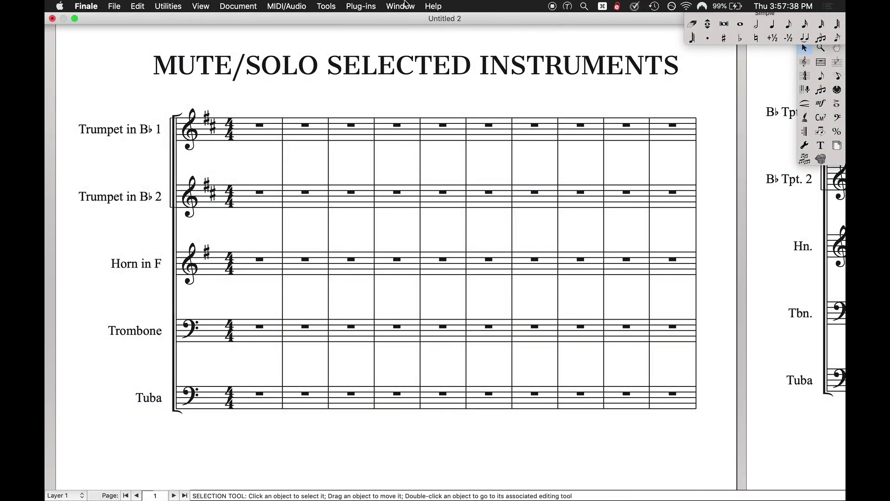
# - Run Solo Selected Staves, then bring up the mixer and move it to the lower right
pyautogui.click(361, 6)
pyautogui.moveTo(369, 33)
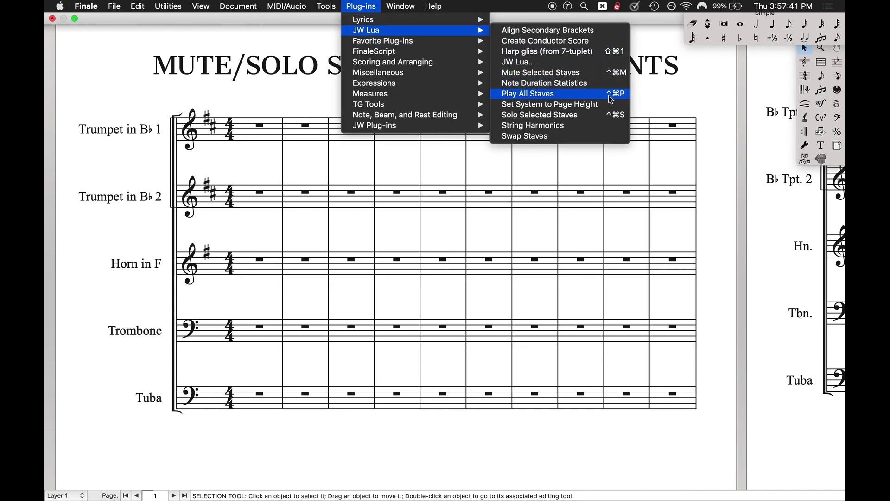
pyautogui.click(619, 118)
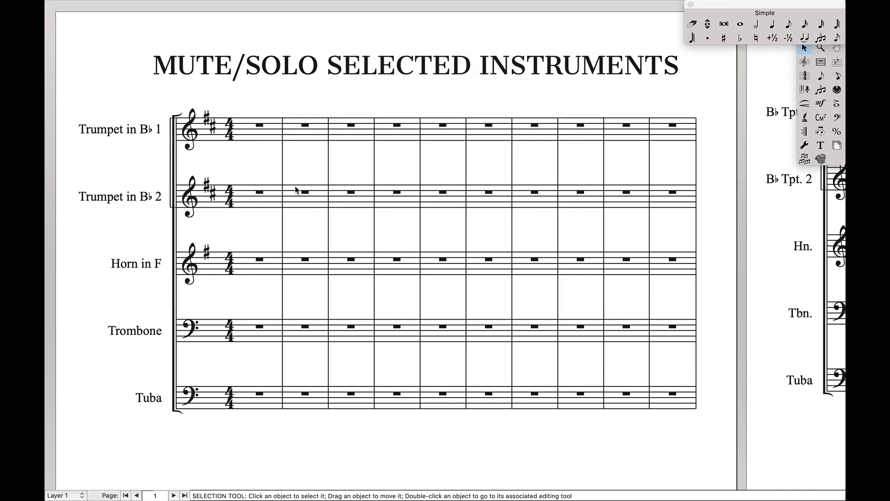
pyautogui.press('super+shift+m')
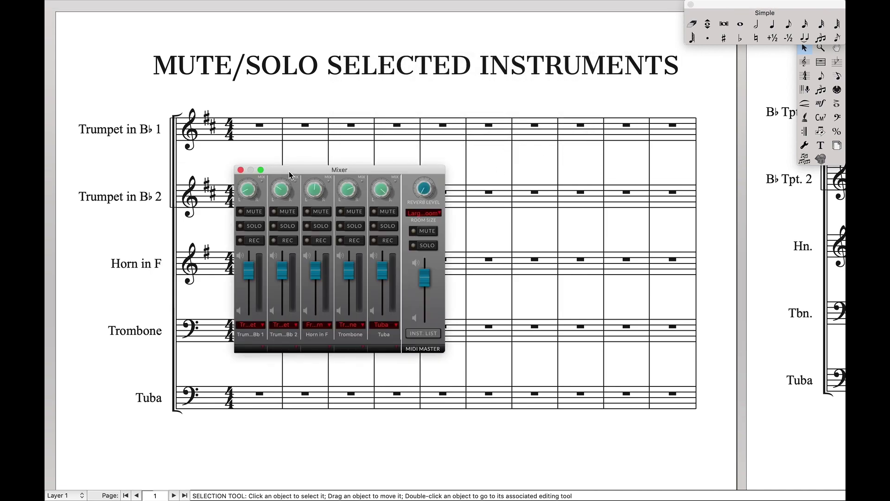
pyautogui.moveTo(289, 171); pyautogui.dragTo(610, 318)
# - Mute Trumpet 2 and Horn via shortcut, unmute all, then solo the Trombone from measure 1
pyautogui.moveTo(267, 271); pyautogui.dragTo(223, 207)
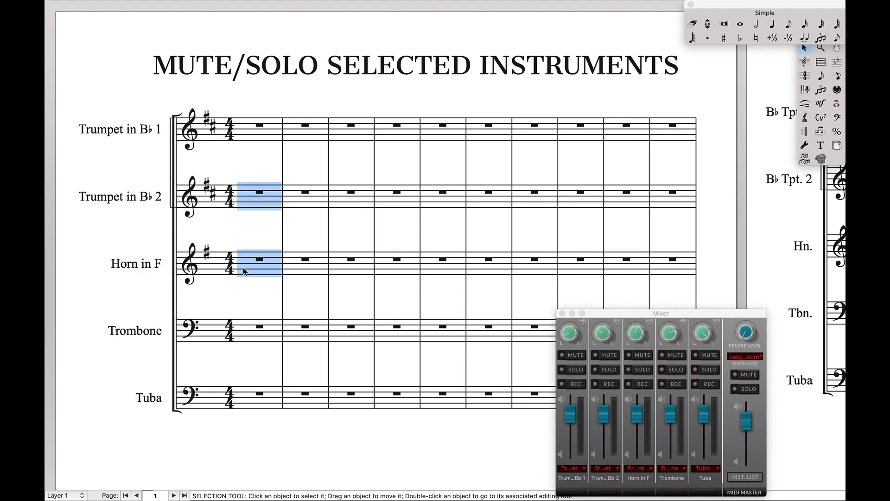
pyautogui.hotkey('ctrl', 'm')
pyautogui.hotkey('shift', 'm')
pyautogui.click(258, 153)
pyautogui.click(241, 265)
pyautogui.click(267, 335)
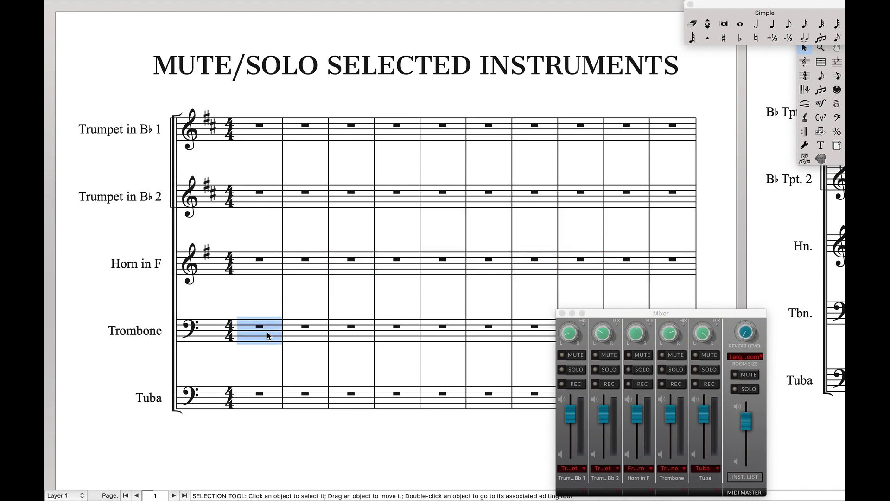
pyautogui.hotkey('shift', 's')
# - Close the Mixer window with its red title-bar button
pyautogui.click(562, 313)
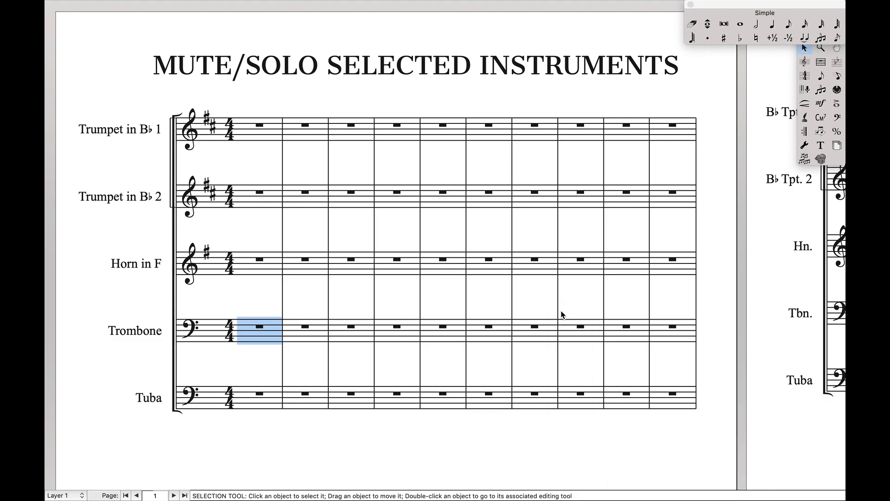